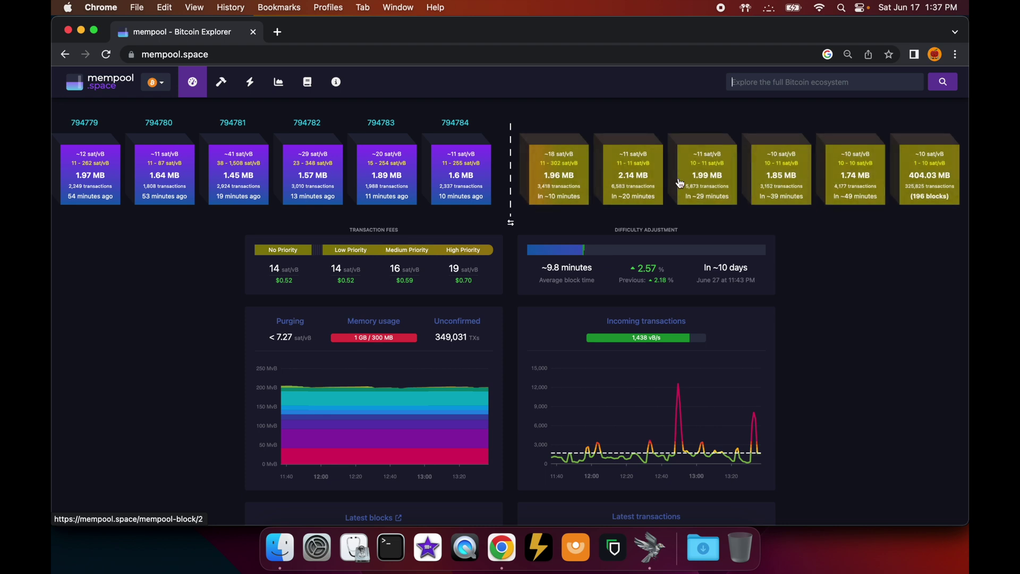
# Step: Switch to Sparrow and review the transactions of the Coldcard Tutorial Wallet and the Sparrow Tutorial Hot Wallet
pyautogui.click(650, 549)
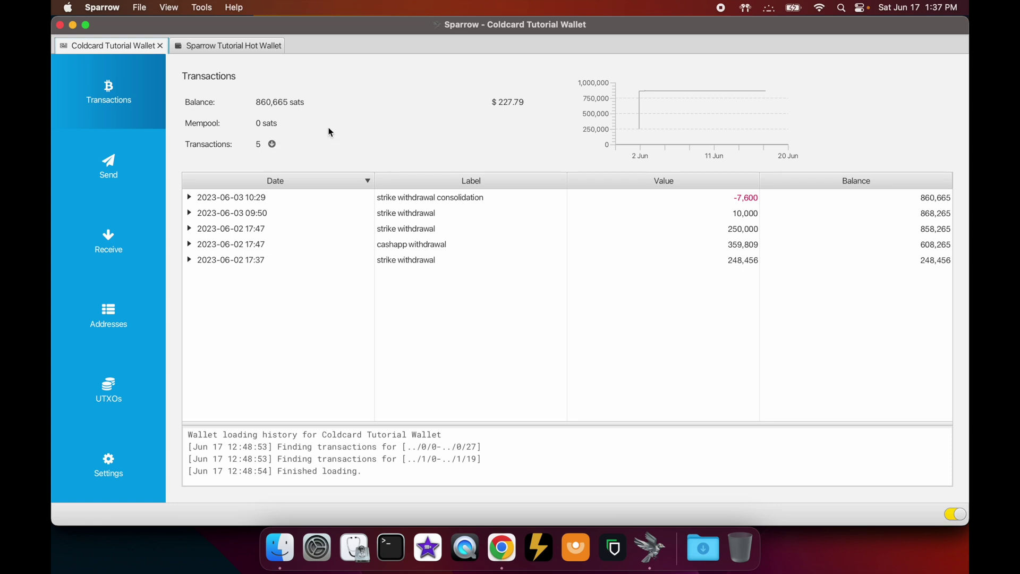
pyautogui.click(247, 47)
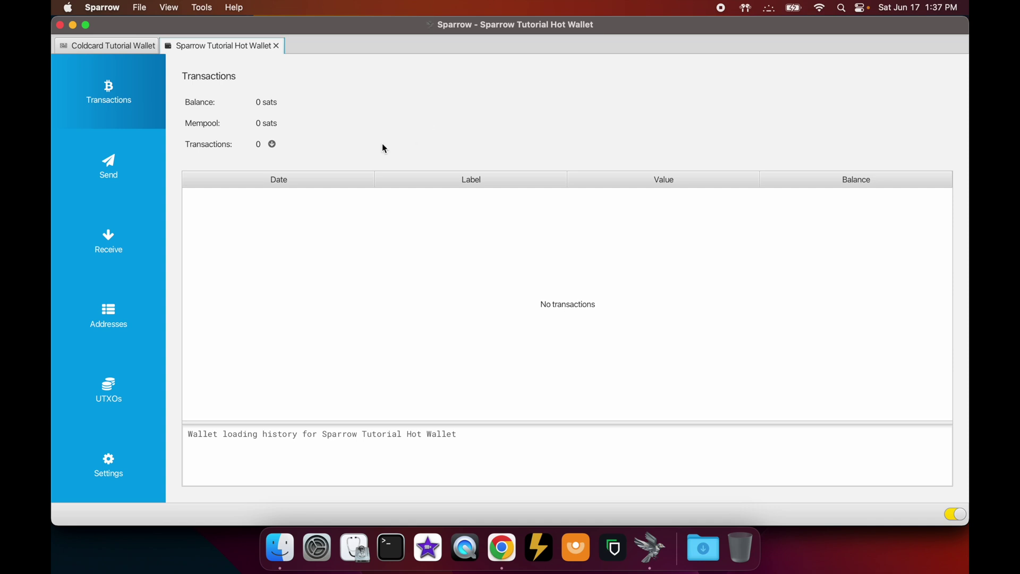
pyautogui.click(124, 47)
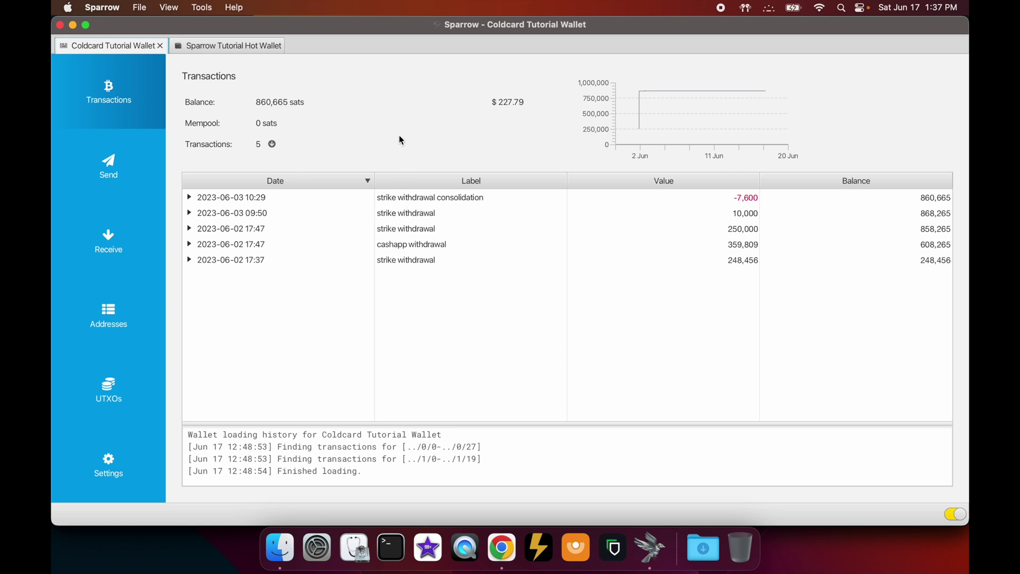
# Step: Select the strike withdrawal consolidation UTXO in the Coldcard Tutorial Wallet and start a send from it
pyautogui.click(133, 395)
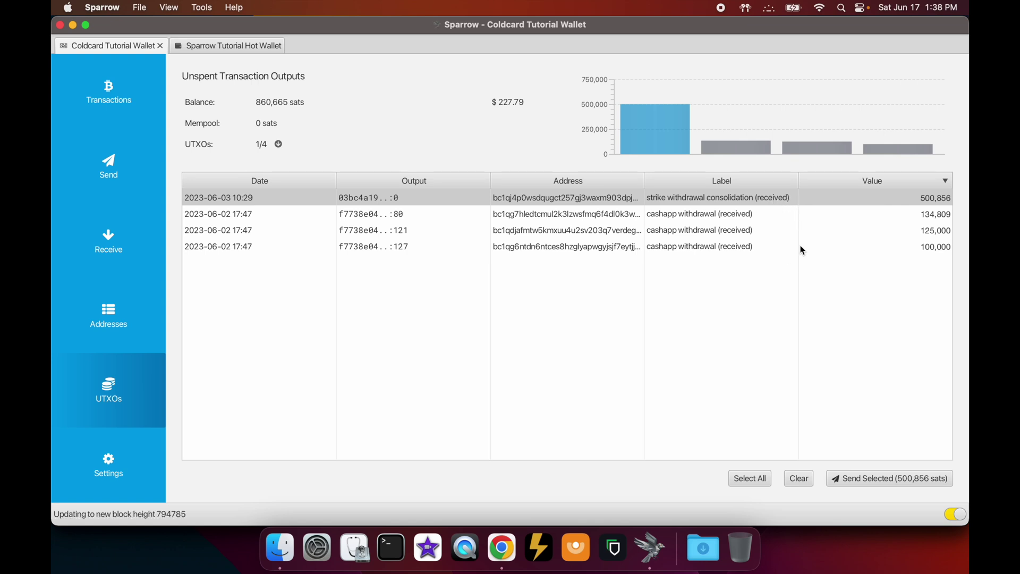
pyautogui.doubleClick(781, 196)
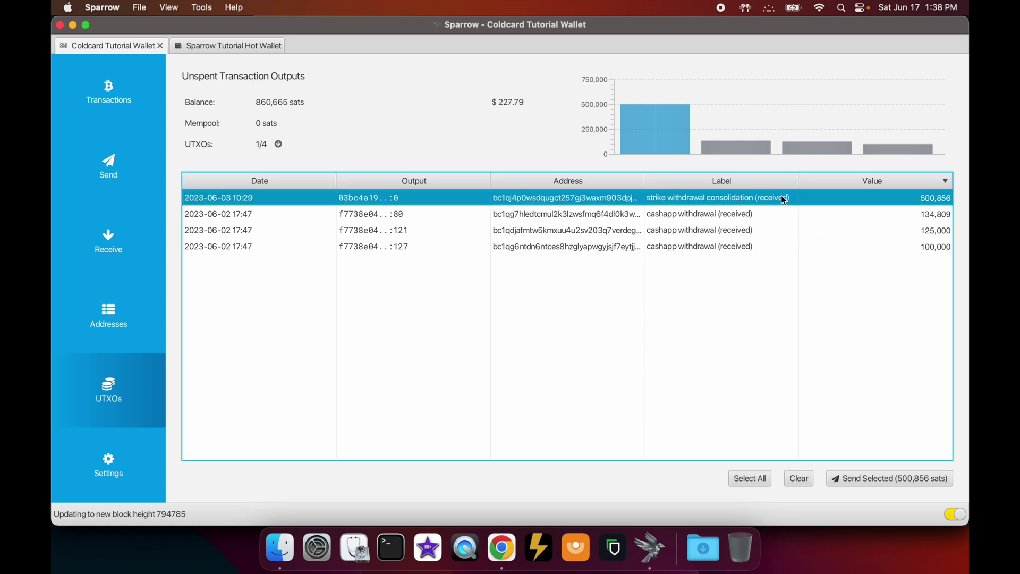
pyautogui.click(818, 202)
pyautogui.moveTo(829, 198)
pyautogui.click(886, 480)
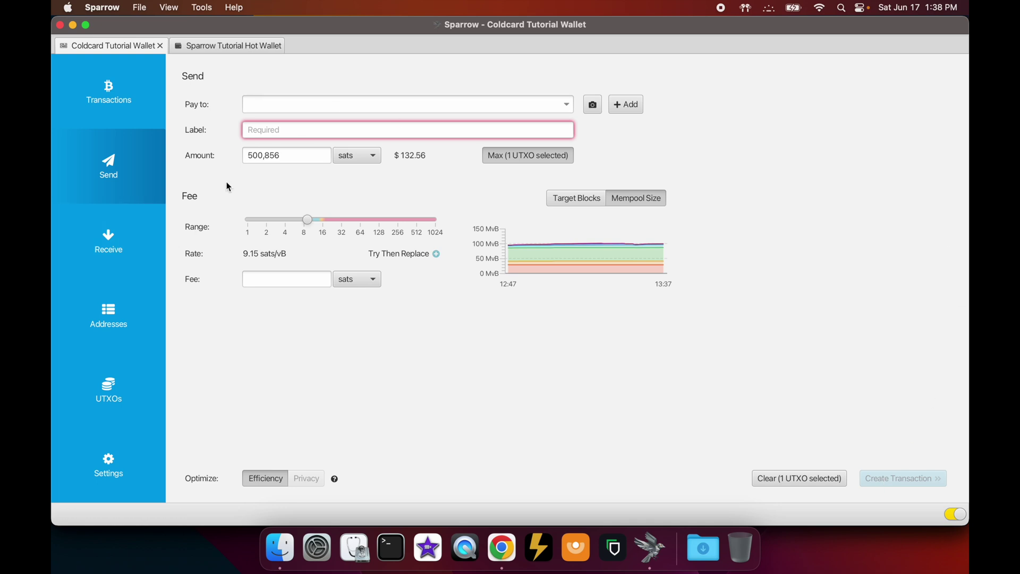
# Step: Label the Sparrow Tutorial Hot Wallet's receive address "rbf tutorial" and copy the address
pyautogui.click(228, 46)
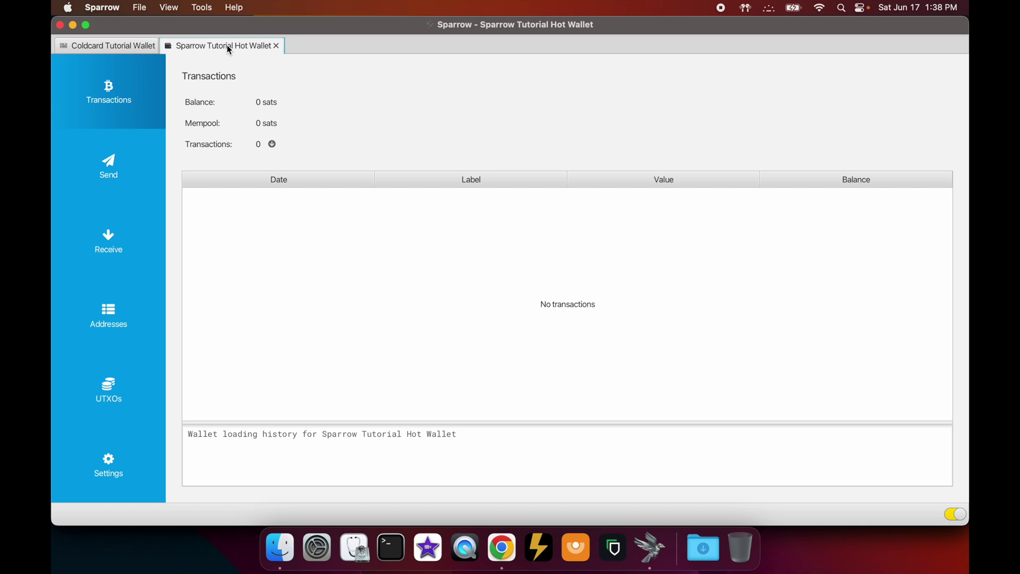
pyautogui.click(134, 249)
pyautogui.click(393, 134)
pyautogui.write('rb')
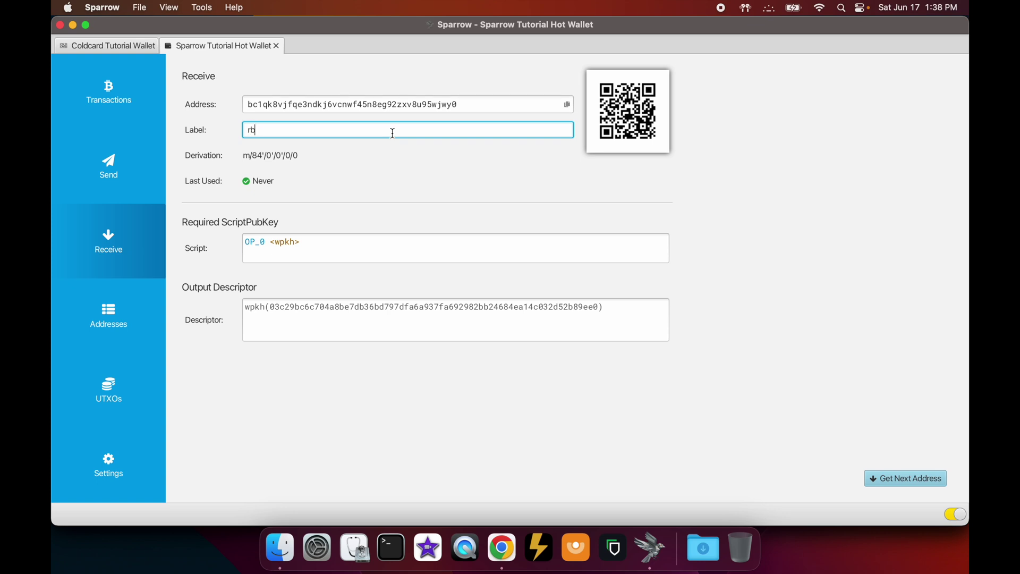
pyautogui.write('f tutorial')
pyautogui.click(568, 104)
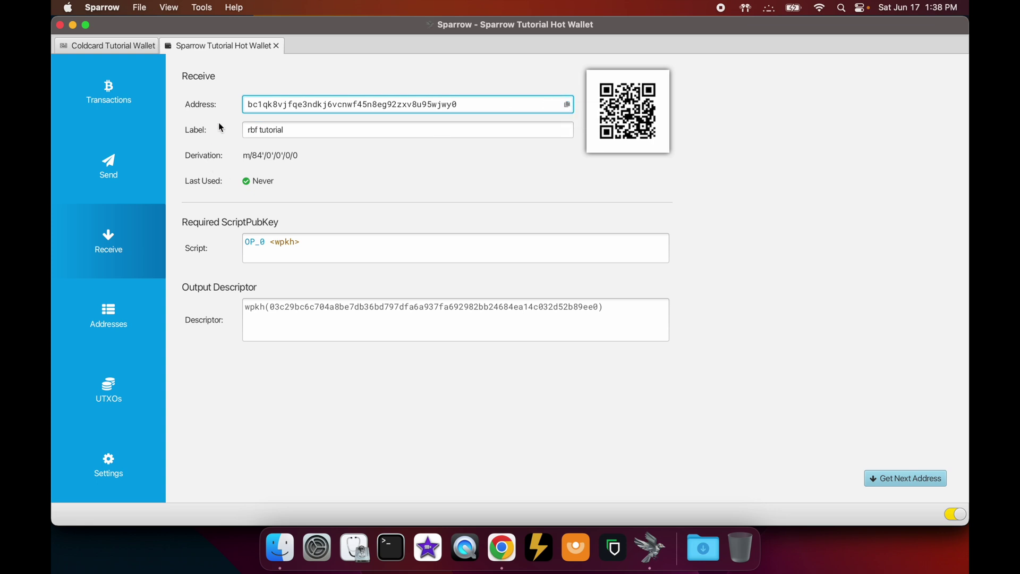
# Step: Enter the copied address as the payee of the Coldcard wallet's send and label the payment "rbf tutorial"
pyautogui.click(132, 47)
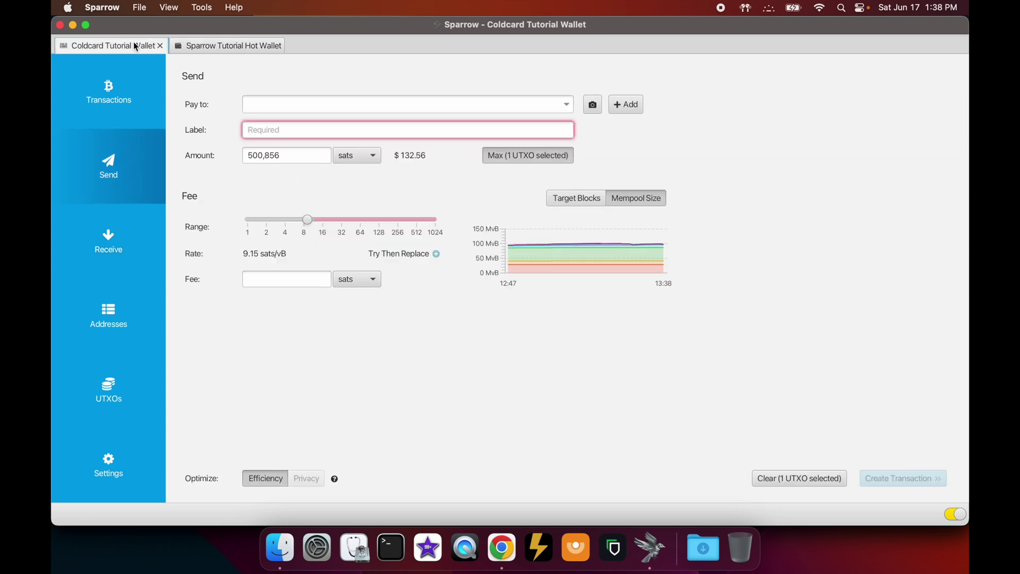
pyautogui.click(294, 106)
pyautogui.press('super+v')
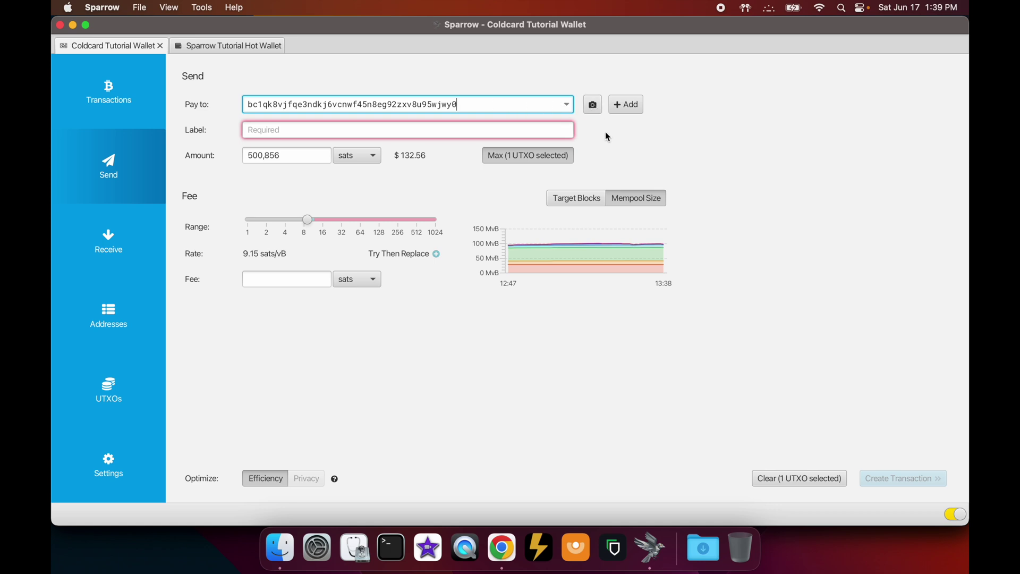
pyautogui.click(413, 136)
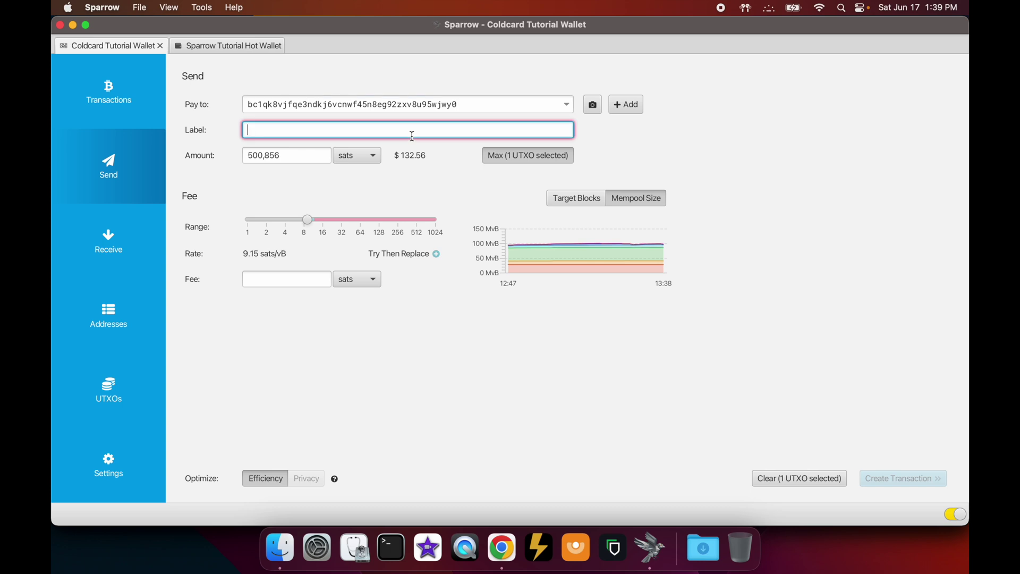
pyautogui.write('rbf turo')
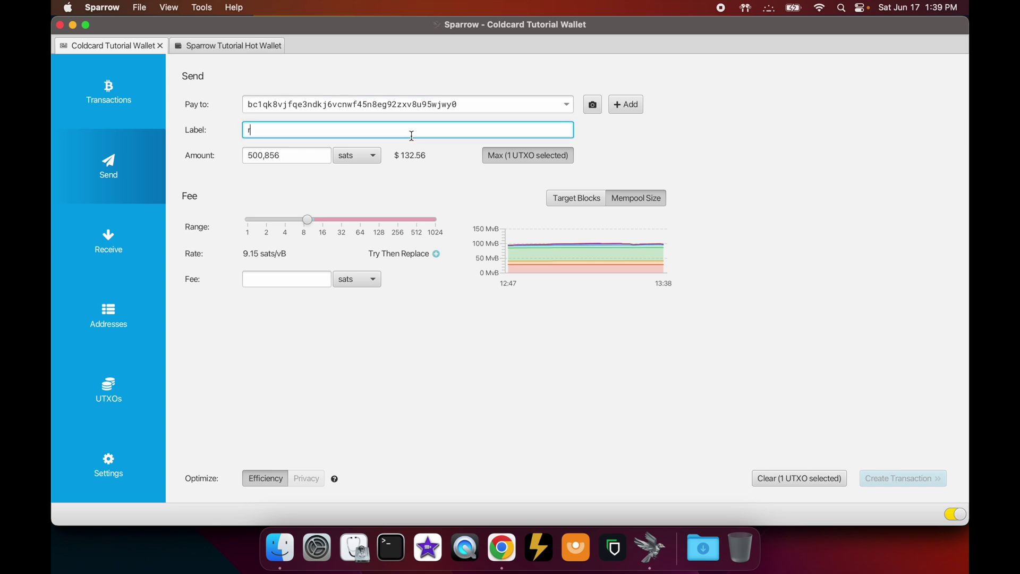
pyautogui.press('BackSpace')
pyautogui.press('BackSpace')
pyautogui.write('torial')
# Step: Set the payment amount to 250,000 sats and the fee to 1,250 sats
pyautogui.moveTo(300, 155); pyautogui.dragTo(241, 157)
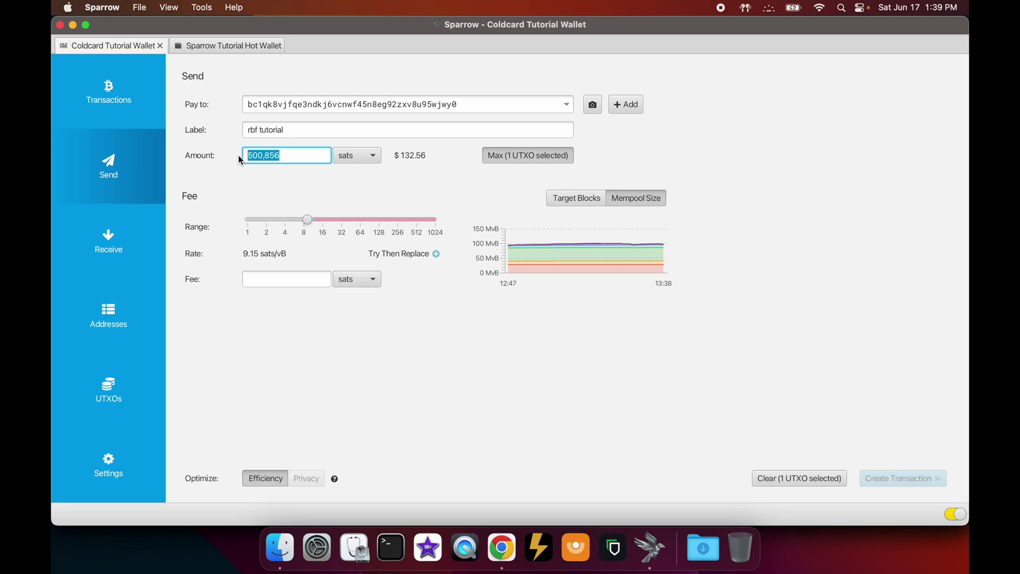
pyautogui.write('2')
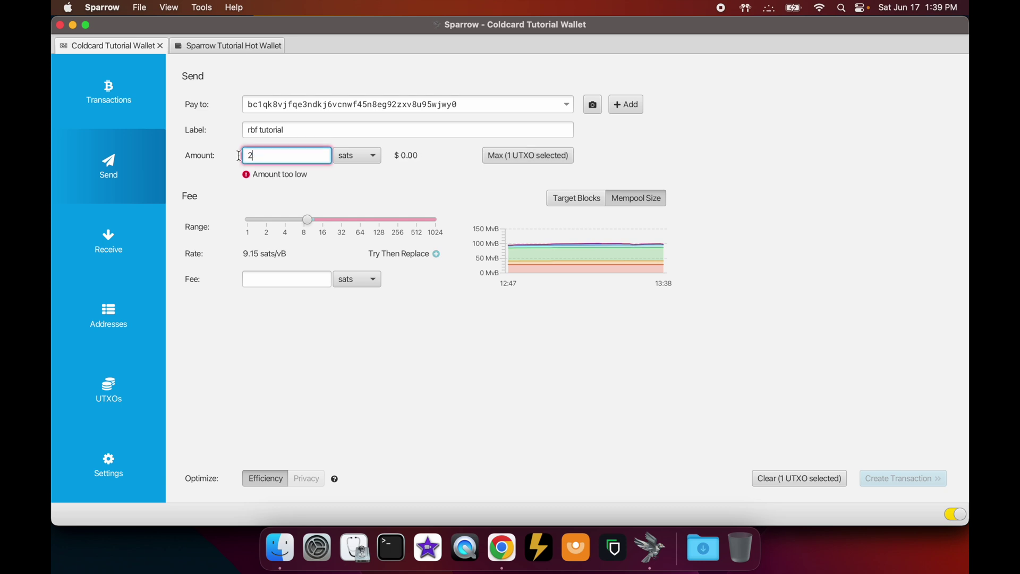
pyautogui.write('50,000')
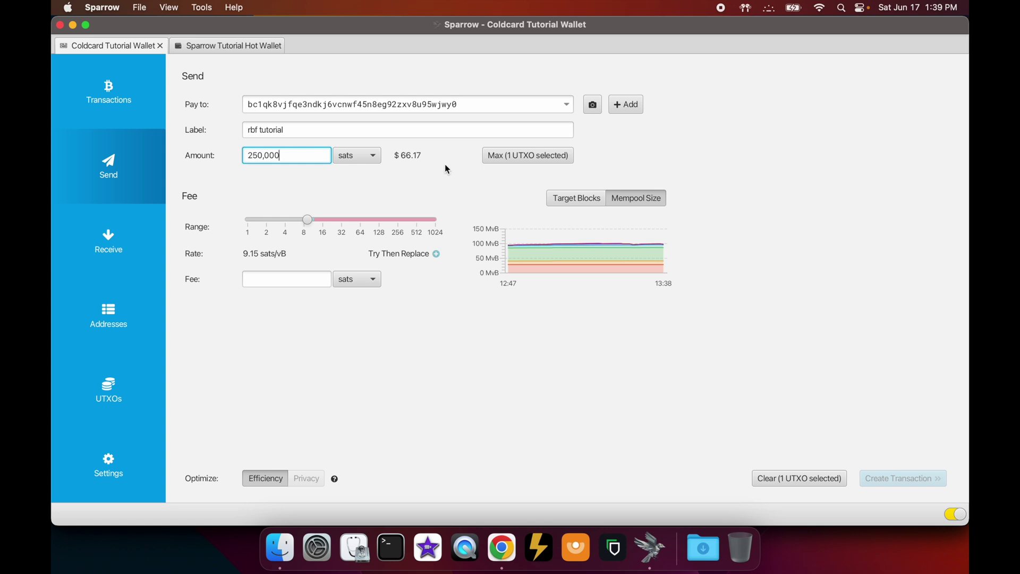
pyautogui.click(298, 276)
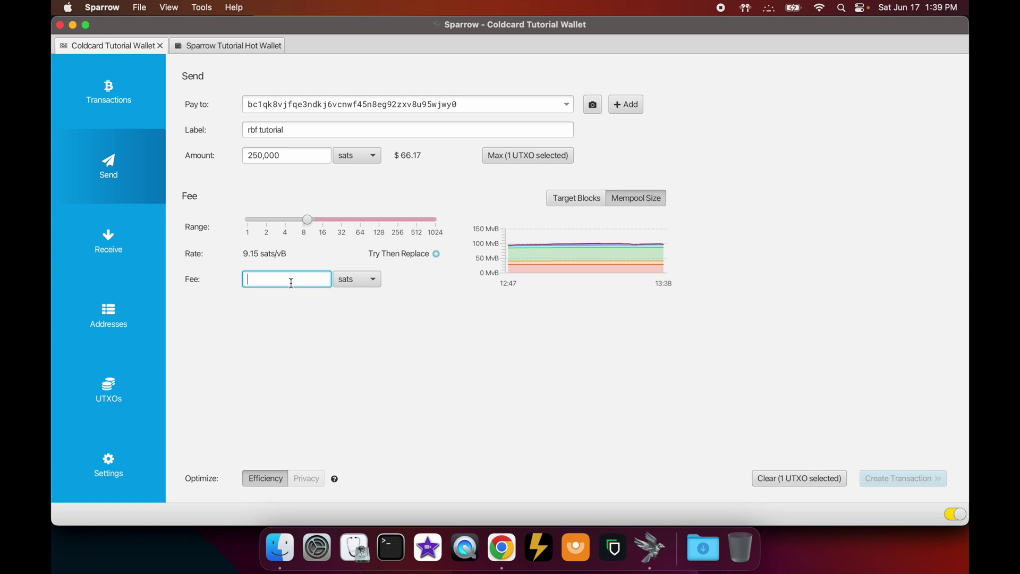
pyautogui.write('1000')
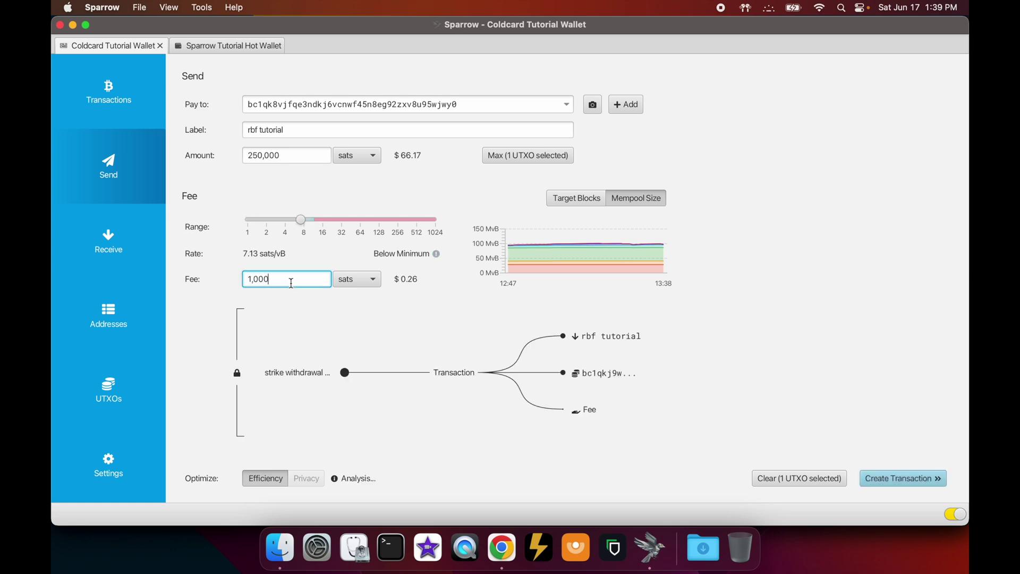
pyautogui.press('BackSpace')
pyautogui.write('2')
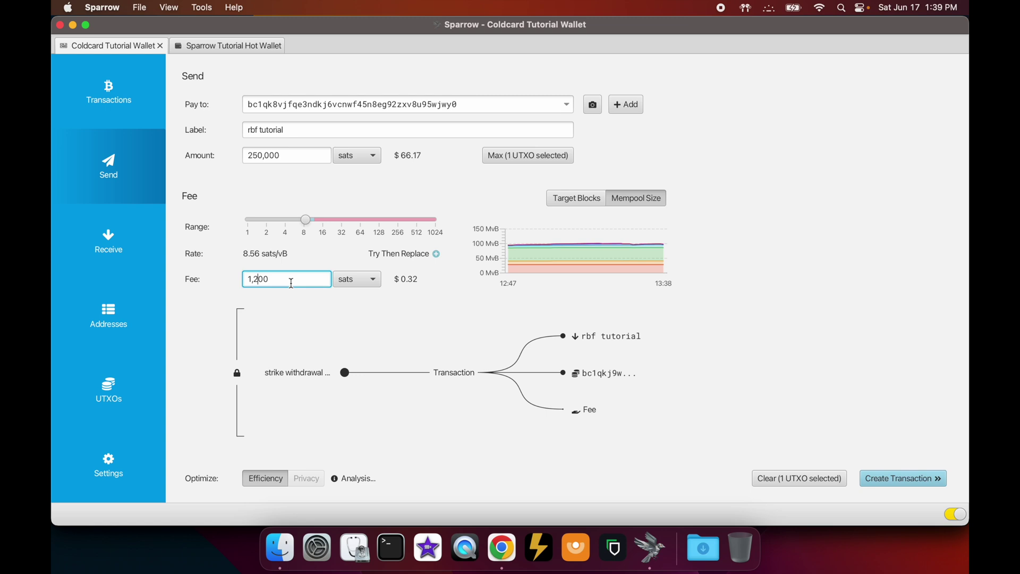
pyautogui.press('BackSpace')
pyautogui.write('5')
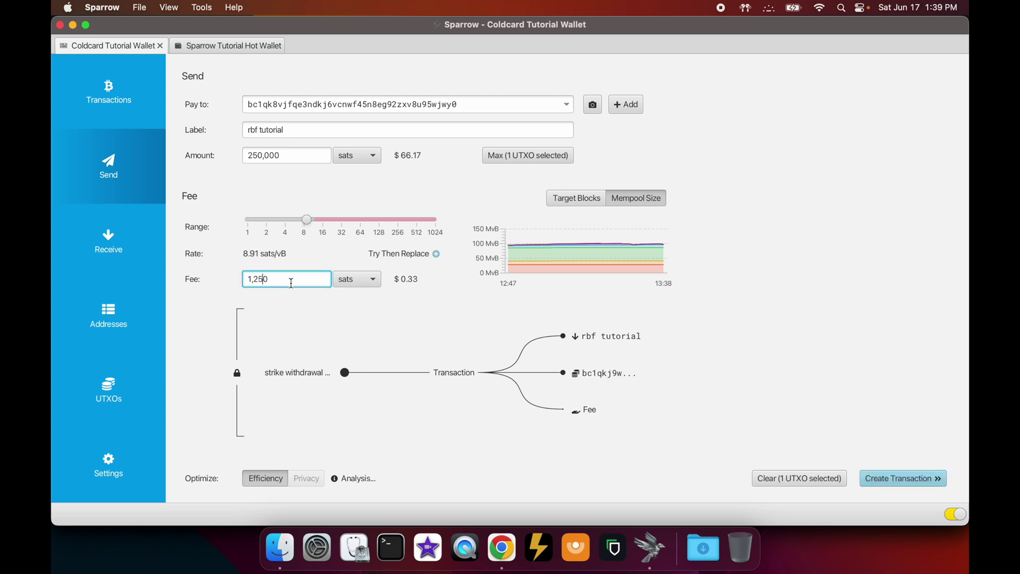
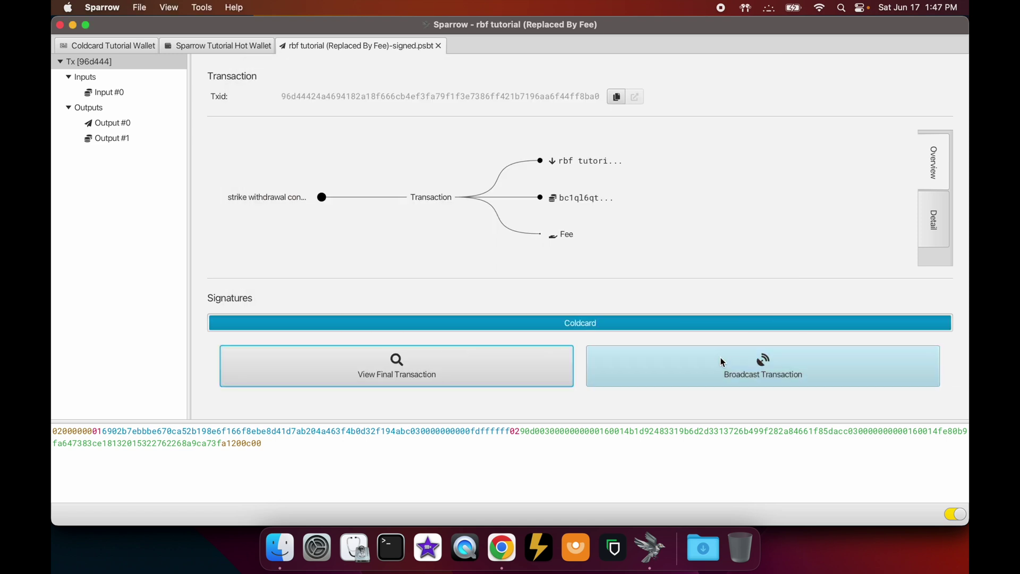
# Step: Broadcast the signed "rbf tutorial (Replaced By Fee)" transaction and dismiss the two wallet notifications
pyautogui.click(709, 364)
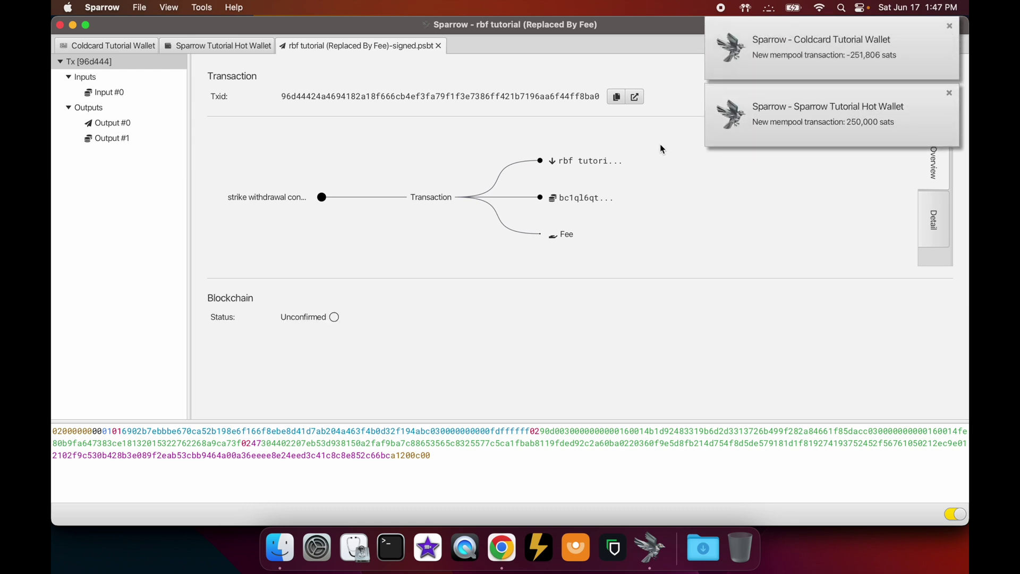
pyautogui.click(949, 26)
pyautogui.click(949, 94)
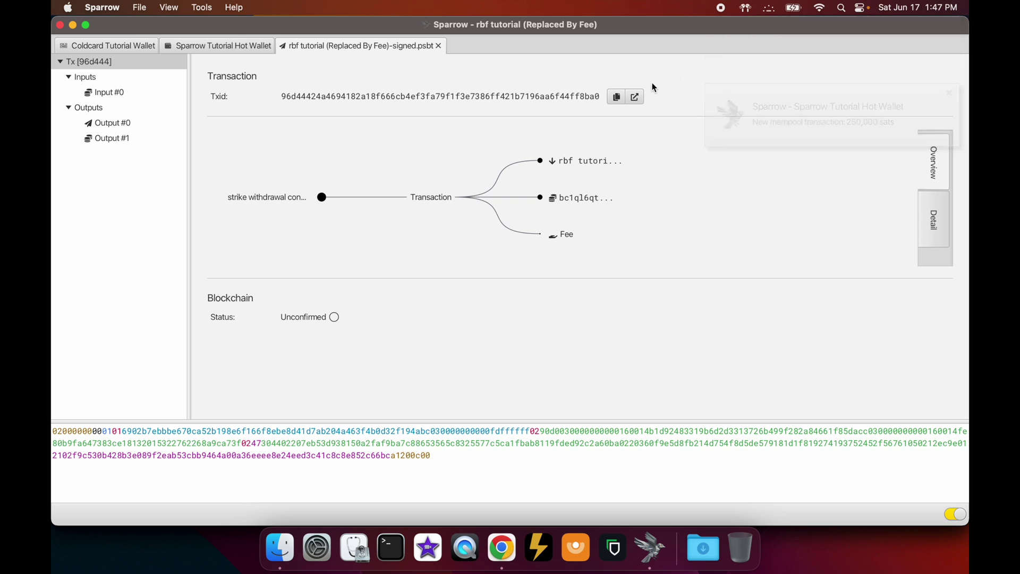
# Step: Open the broadcast replacement transaction in the mempool.space explorer and examine its fee details and RBF history
pyautogui.click(635, 97)
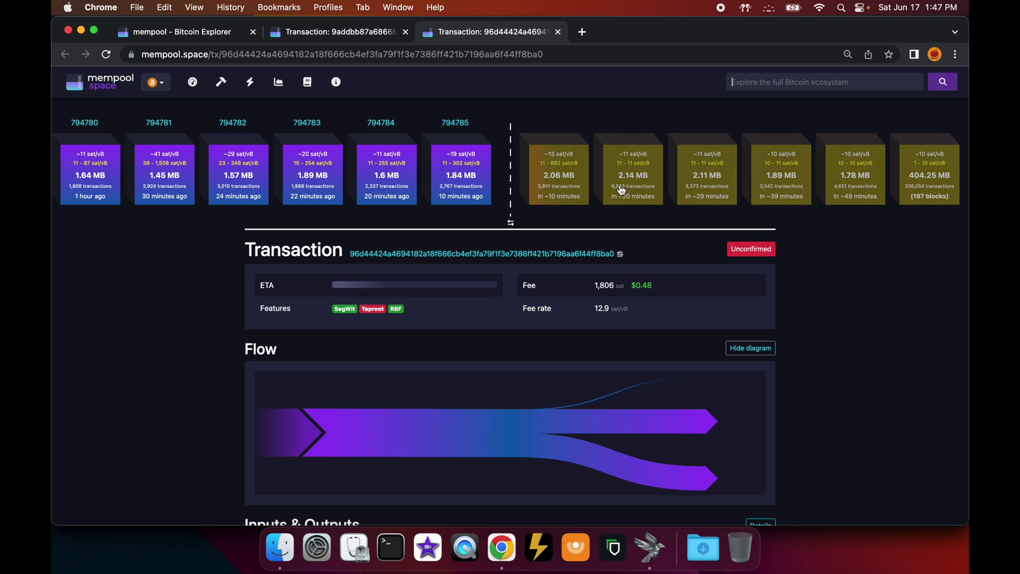
pyautogui.scroll(-1, 724, 286)
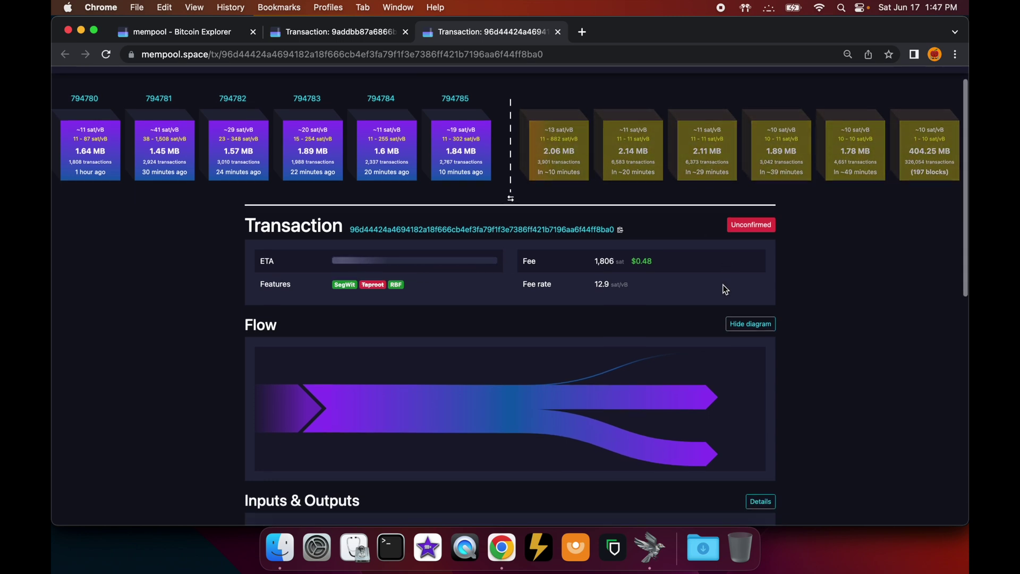
pyautogui.scroll(1, 725, 288)
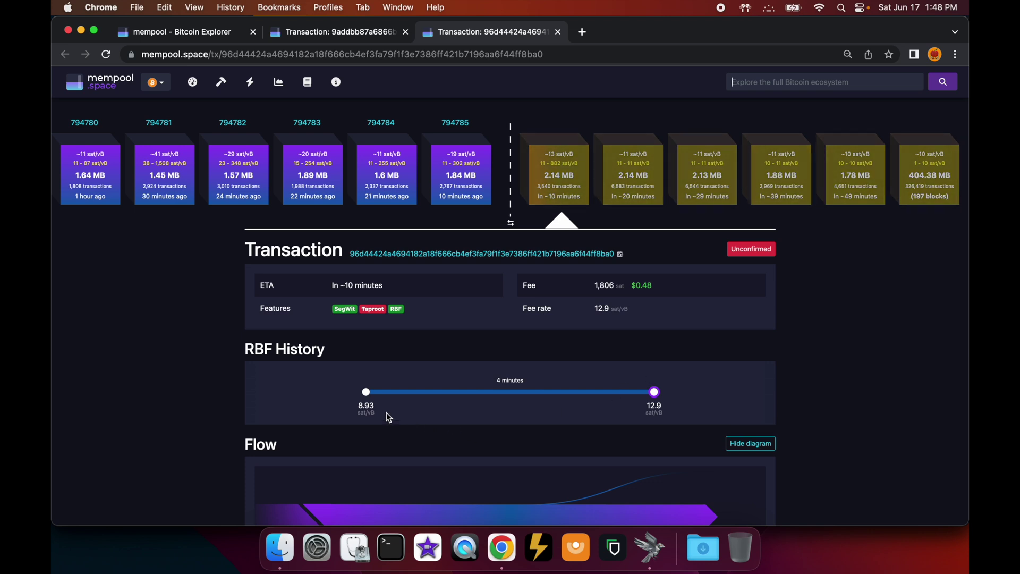
pyautogui.moveTo(366, 396)
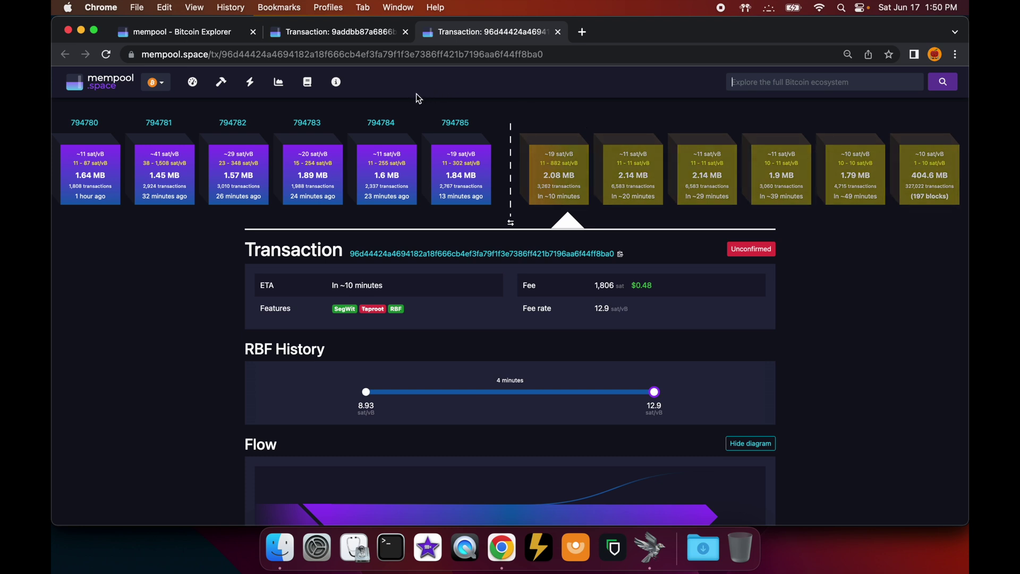
# Step: Check the original transaction's page in the explorer and follow its link to the replacement transaction's details
pyautogui.click(363, 36)
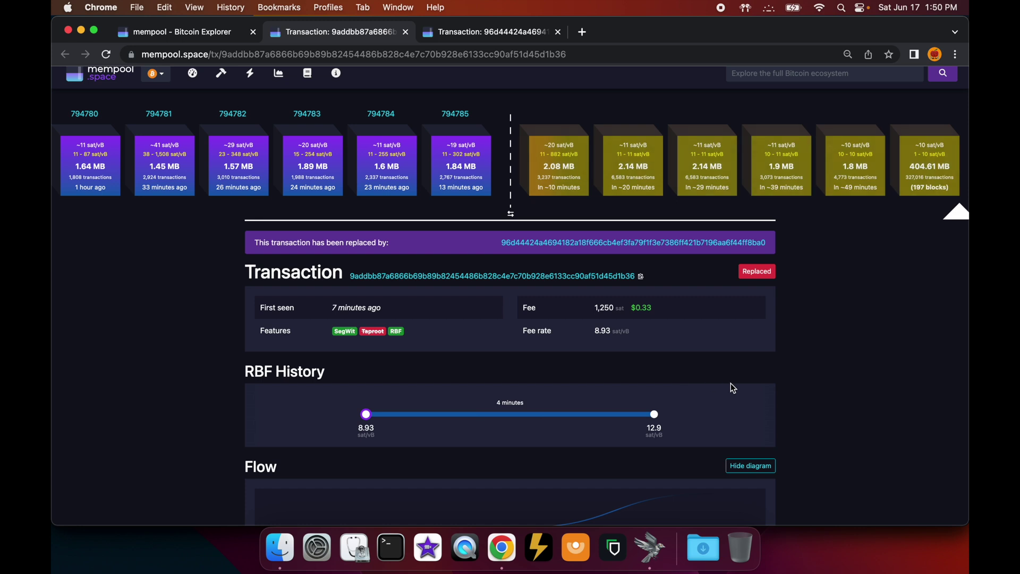
pyautogui.scroll(-1, 731, 388)
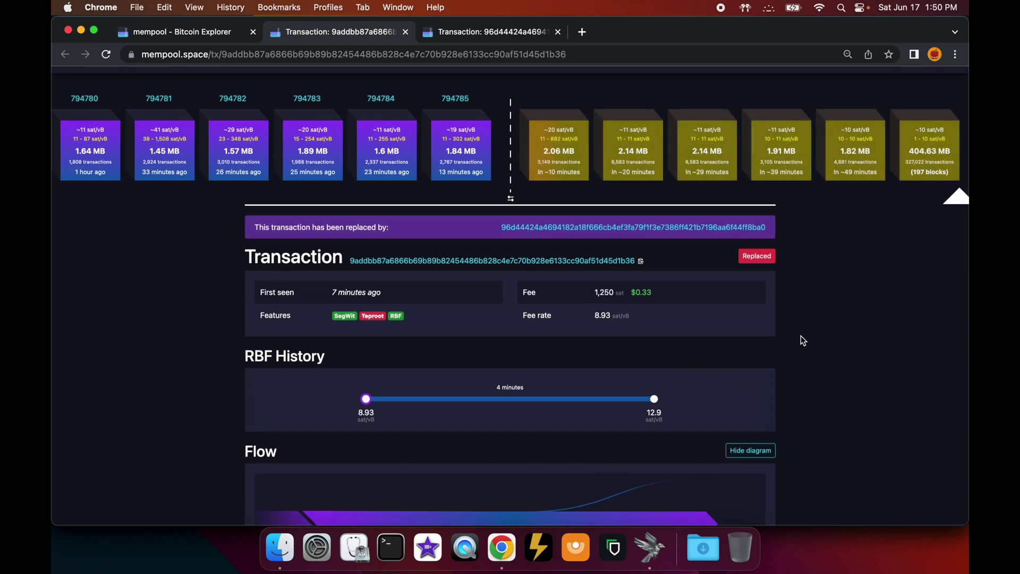
pyautogui.click(657, 228)
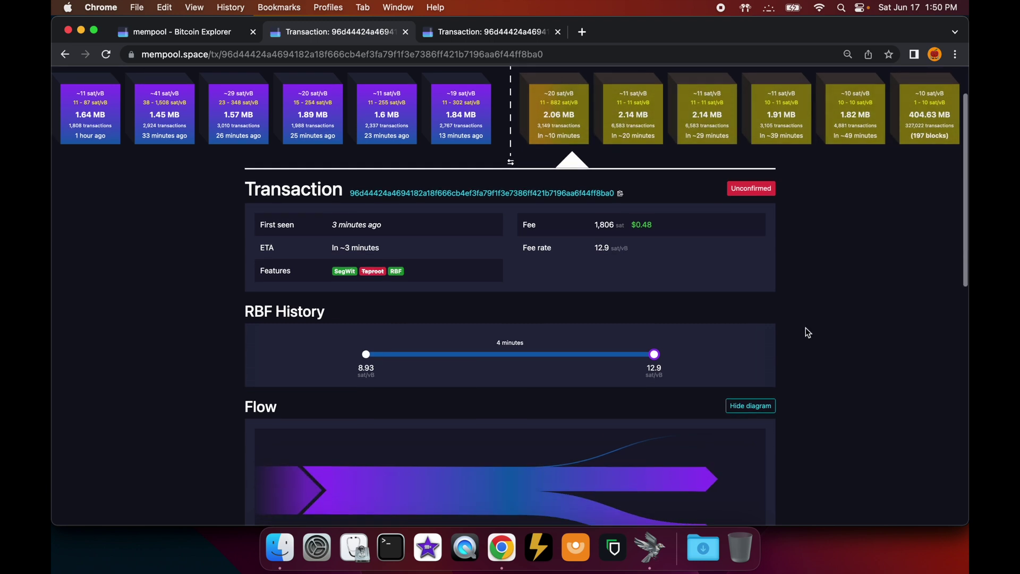
pyautogui.scroll(-5, 806, 329)
pyautogui.scroll(5, 805, 328)
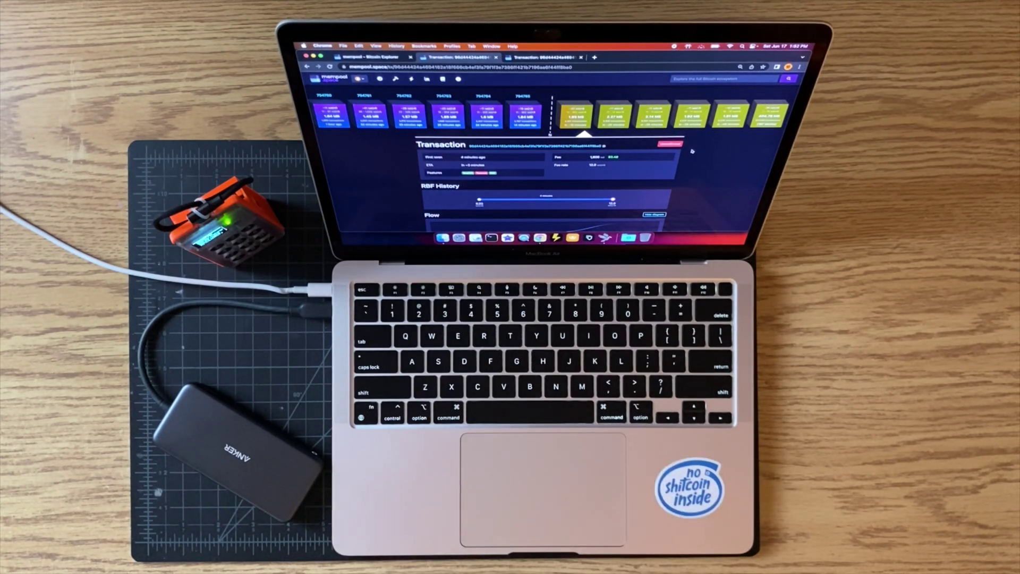
# Step: Start a second fee bump on the unconfirmed "rbf tutorial" payment in the Coldcard Tutorial Wallet, raising the rate to 22.01 sats/vB (3,087 sats)
pyautogui.press('super+w')
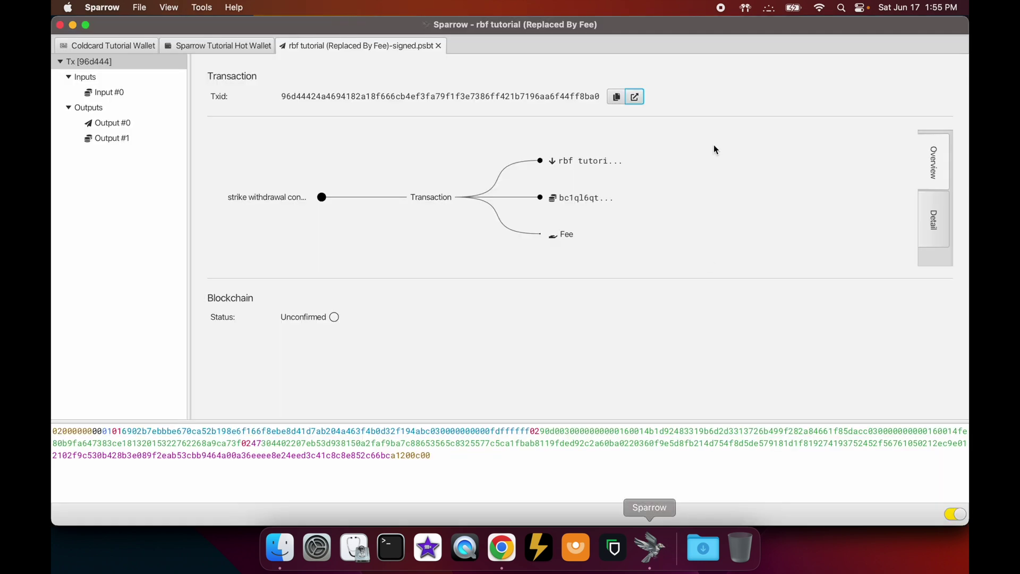
pyautogui.click(438, 46)
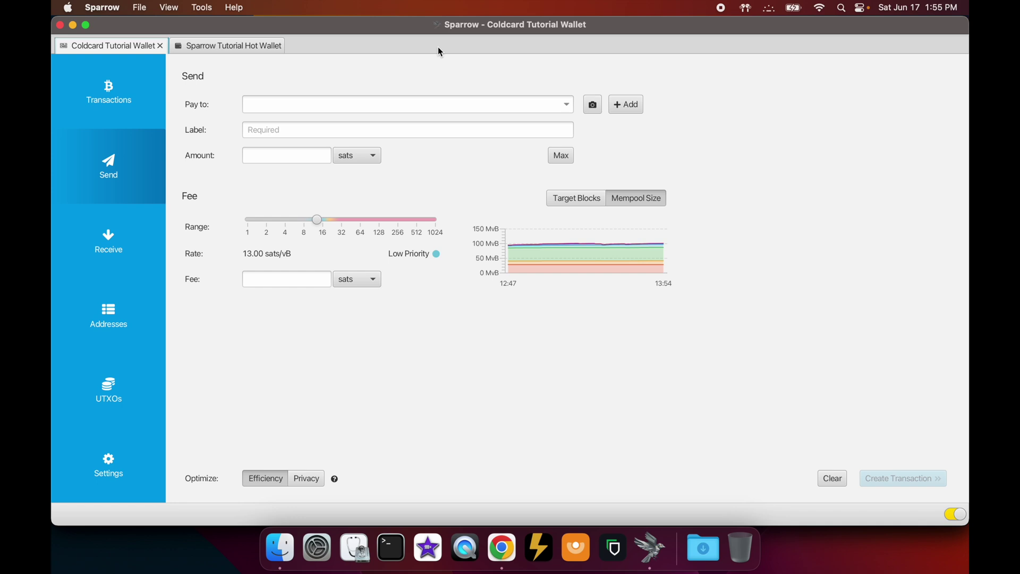
pyautogui.click(119, 113)
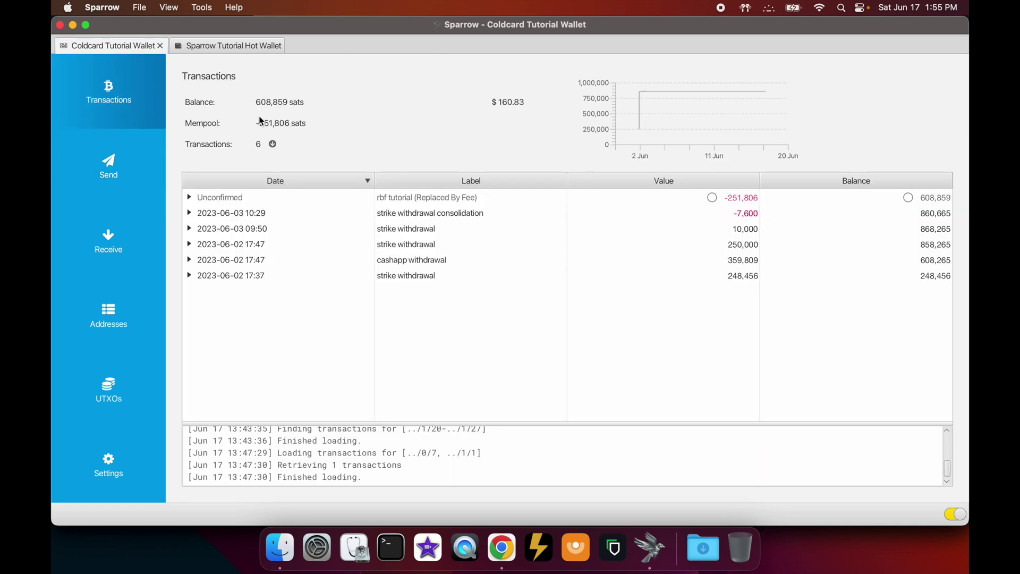
pyautogui.click(263, 199)
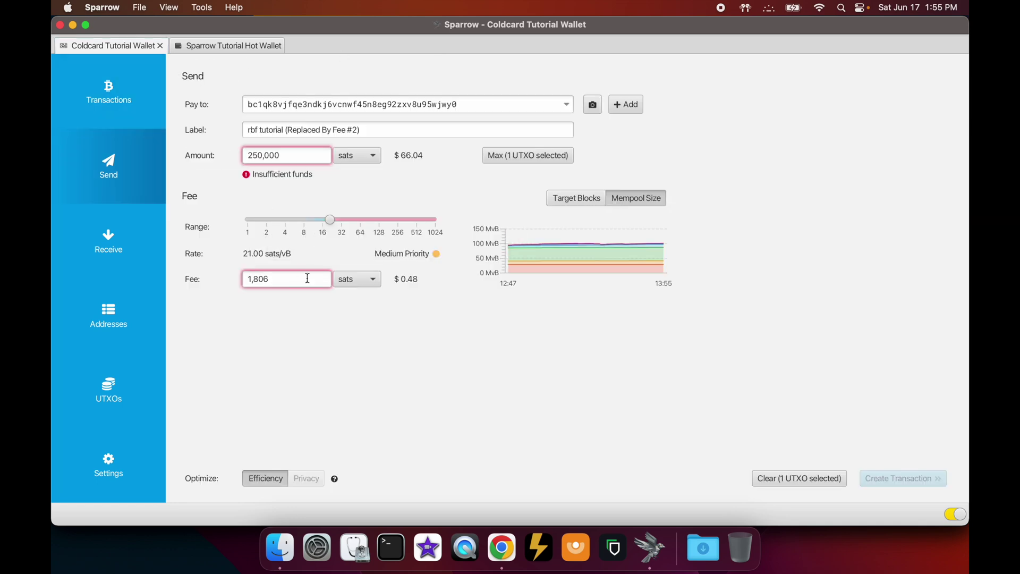
pyautogui.click(332, 219)
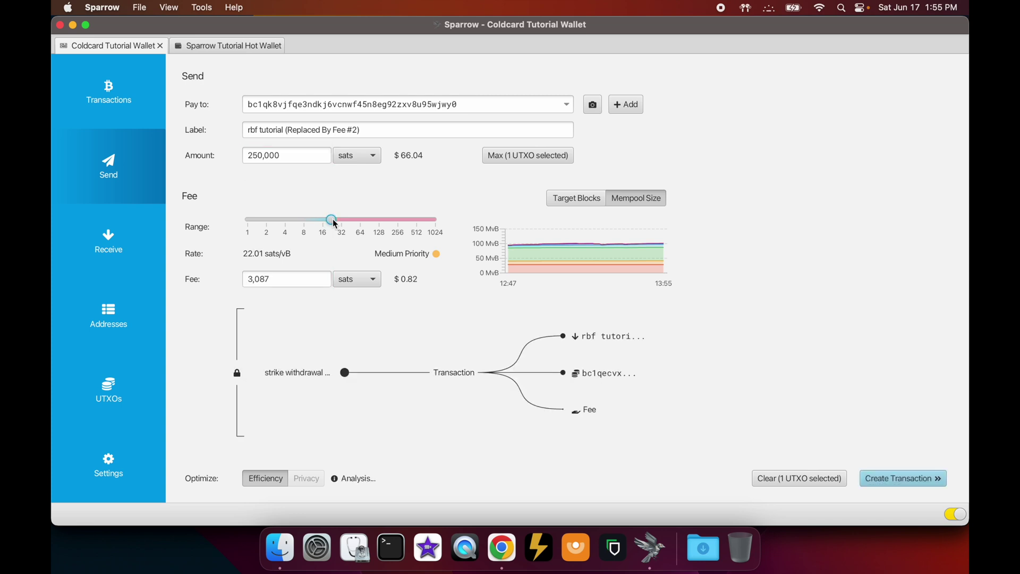
# Step: Create and finalize the replacement transaction, and save it for signing as "rbf tutorial (Replaced By Fee #2)" on the CC MICRO SD card
pyautogui.click(904, 476)
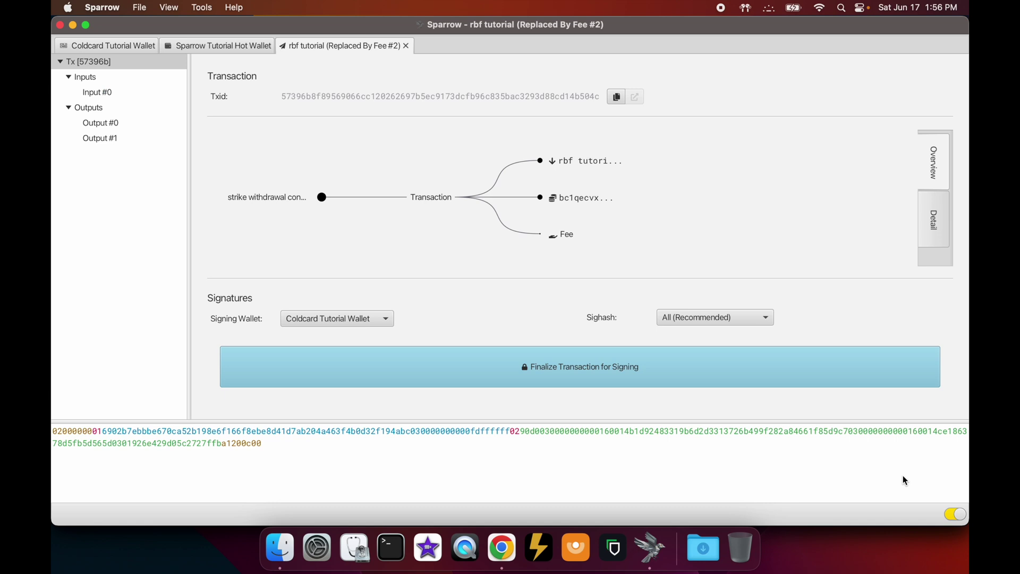
pyautogui.click(601, 377)
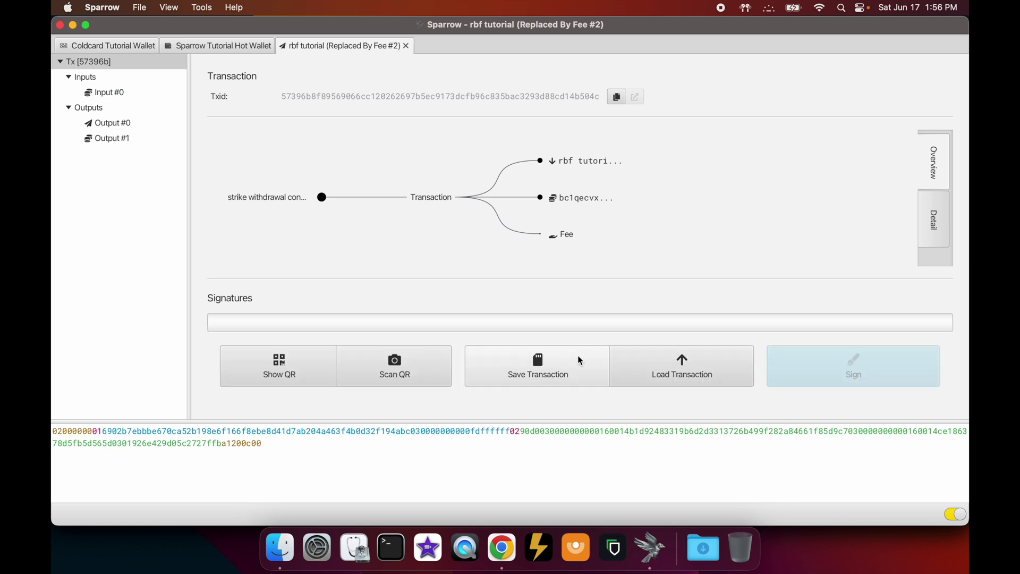
pyautogui.click(554, 365)
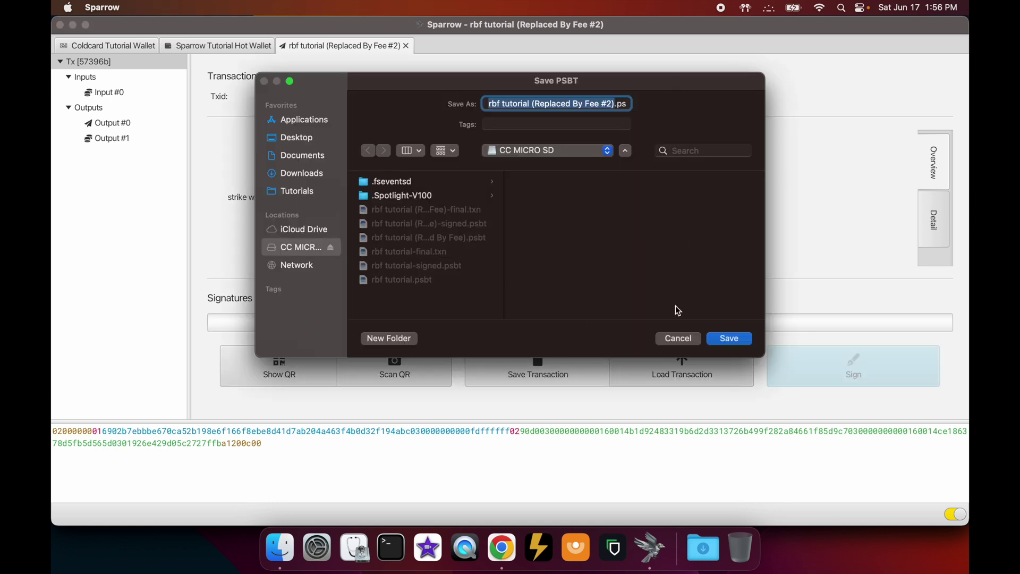
pyautogui.click(744, 340)
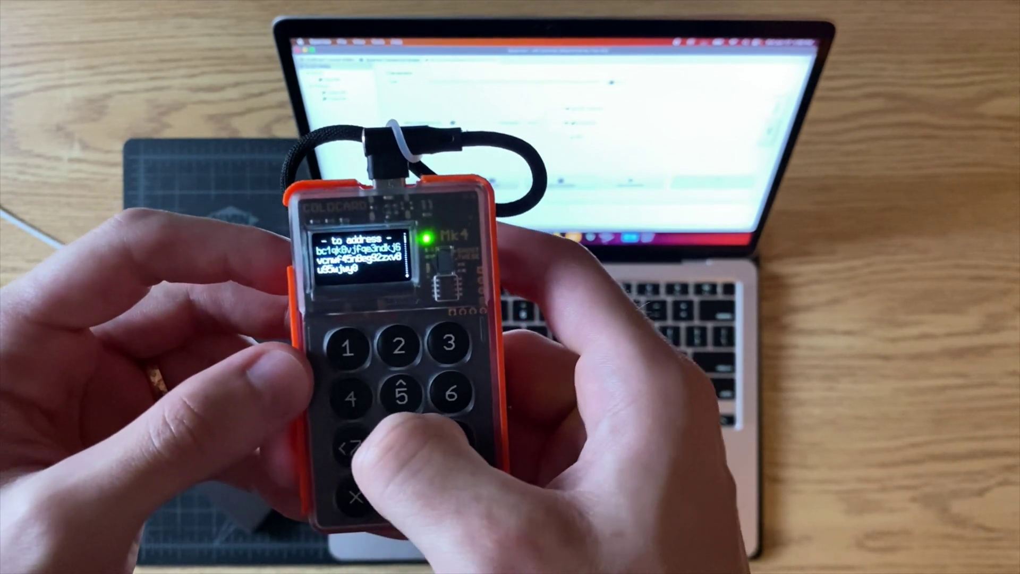
# Step: Review the destination address and network fee on the Coldcard, and approve signing the transaction
pyautogui.press('Down')
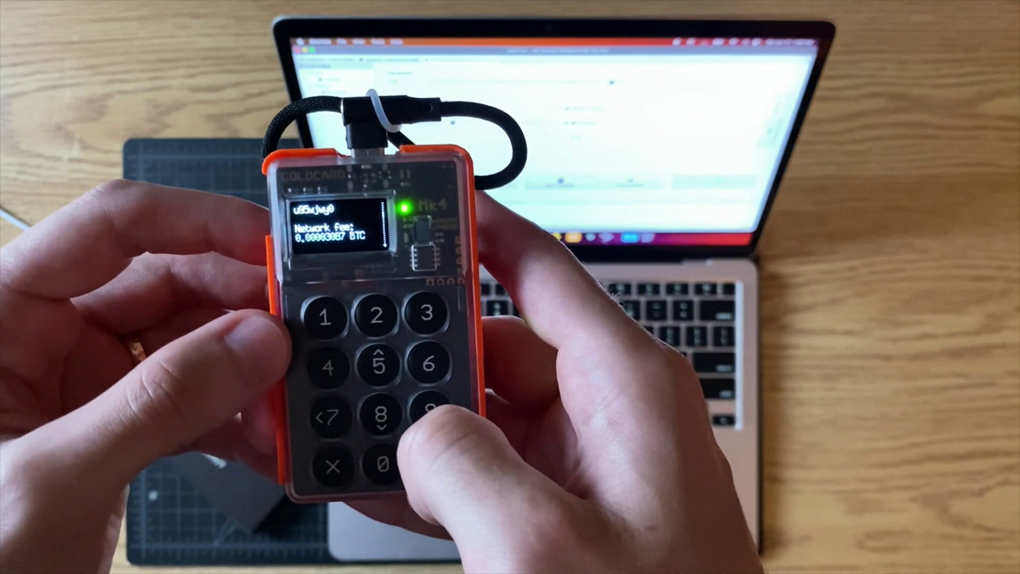
pyautogui.press('Return')
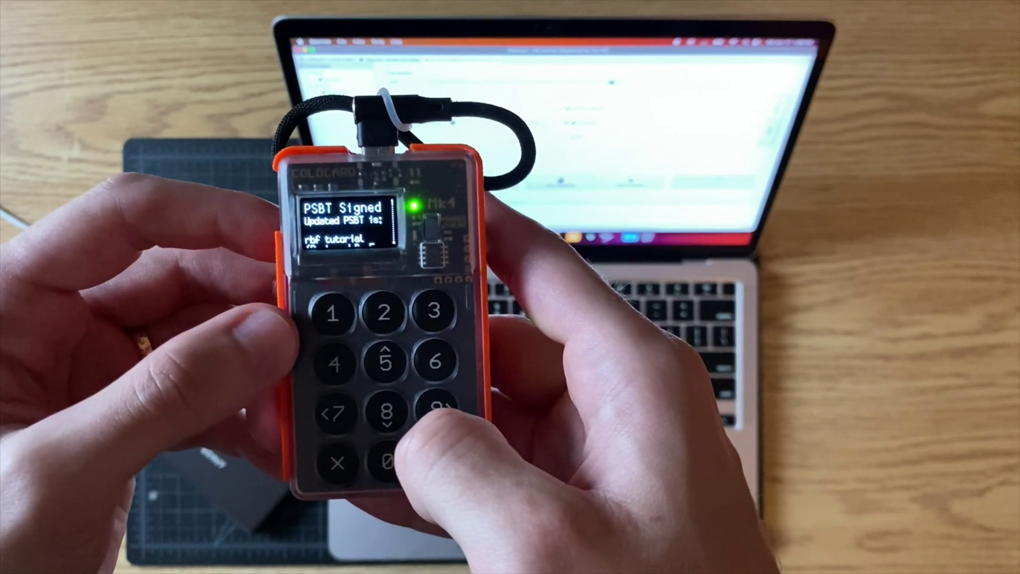
pyautogui.press('Return')
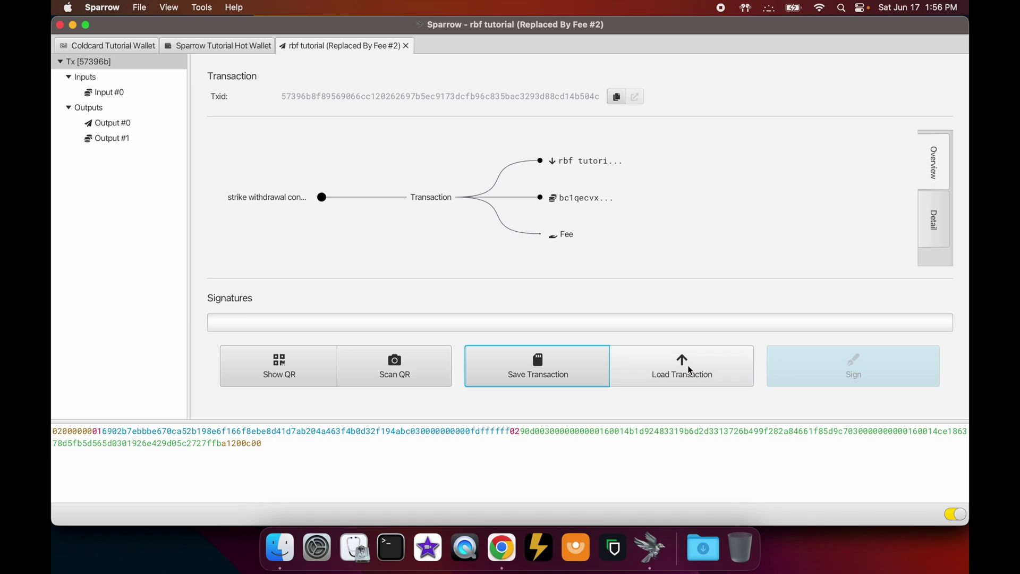
# Step: Load "rbf tutorial (Replaced By Fee #2)-signed.psbt" from the CC MICRO SD card and broadcast the transaction
pyautogui.click(688, 367)
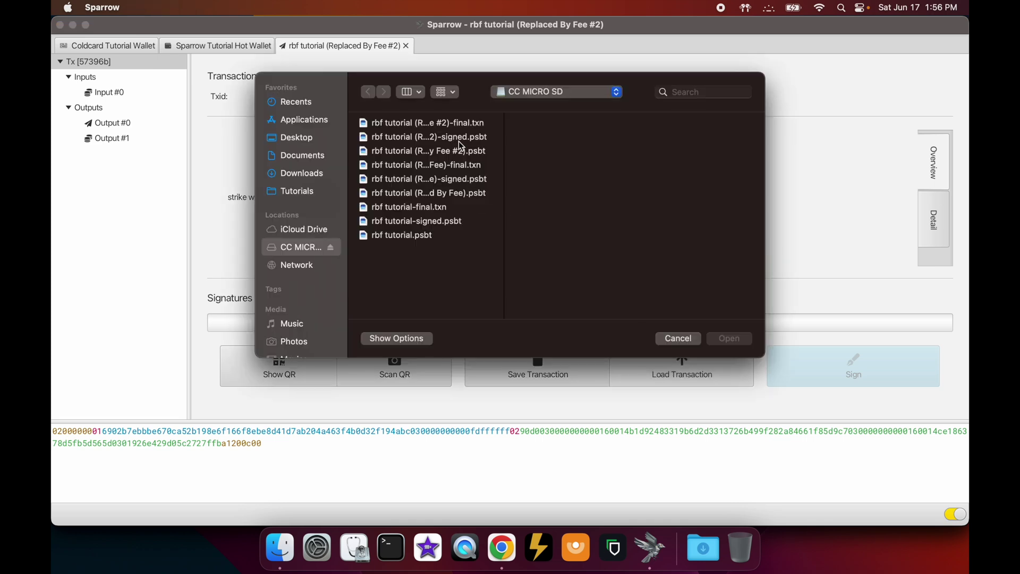
pyautogui.moveTo(504, 145); pyautogui.dragTo(615, 149)
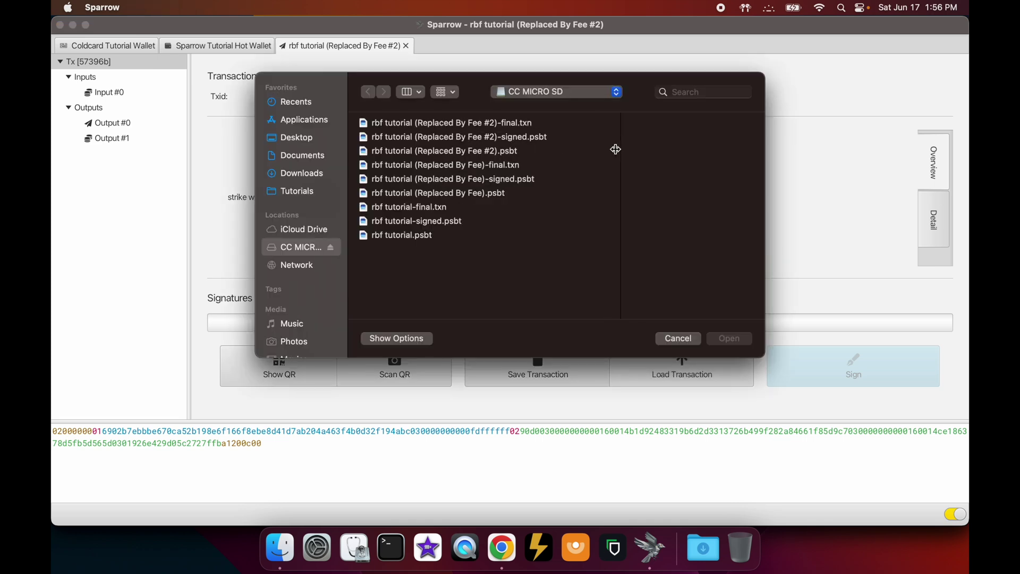
pyautogui.click(496, 136)
pyautogui.click(741, 339)
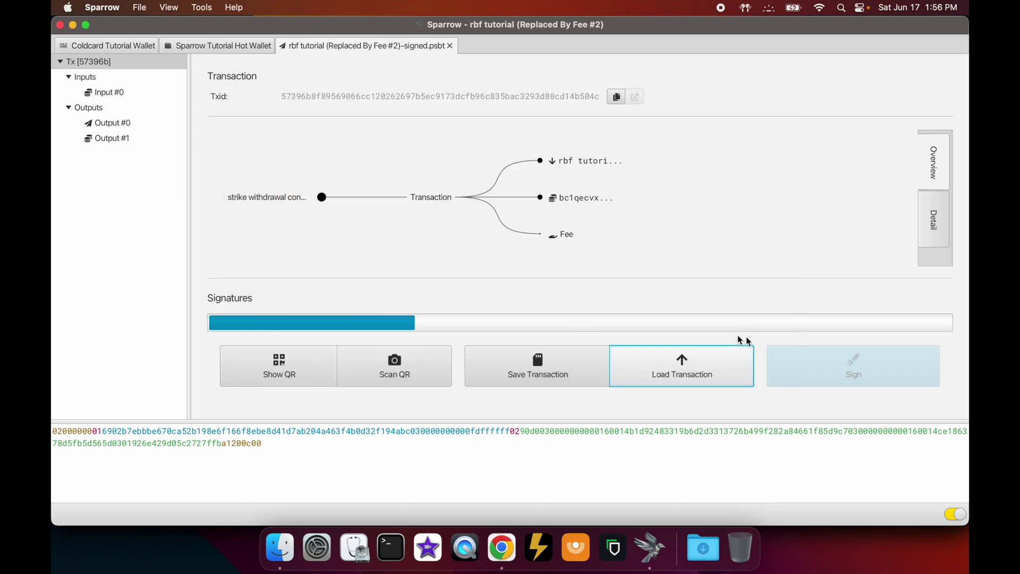
pyautogui.click(812, 372)
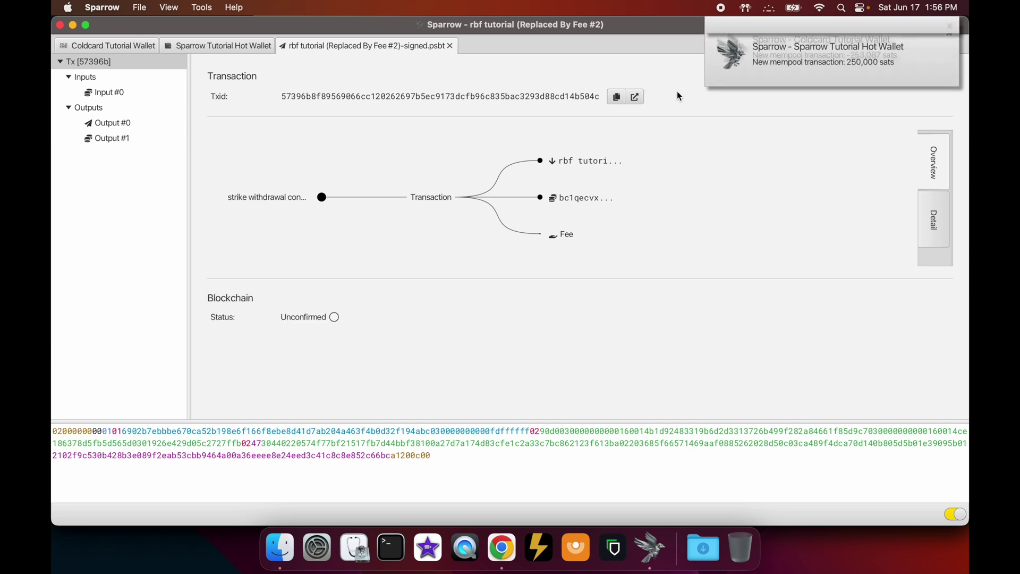
# Step: Open the second replacement transaction in the mempool.space explorer, close the earlier transaction's page, and examine the confirmation status and RBF history
pyautogui.click(636, 98)
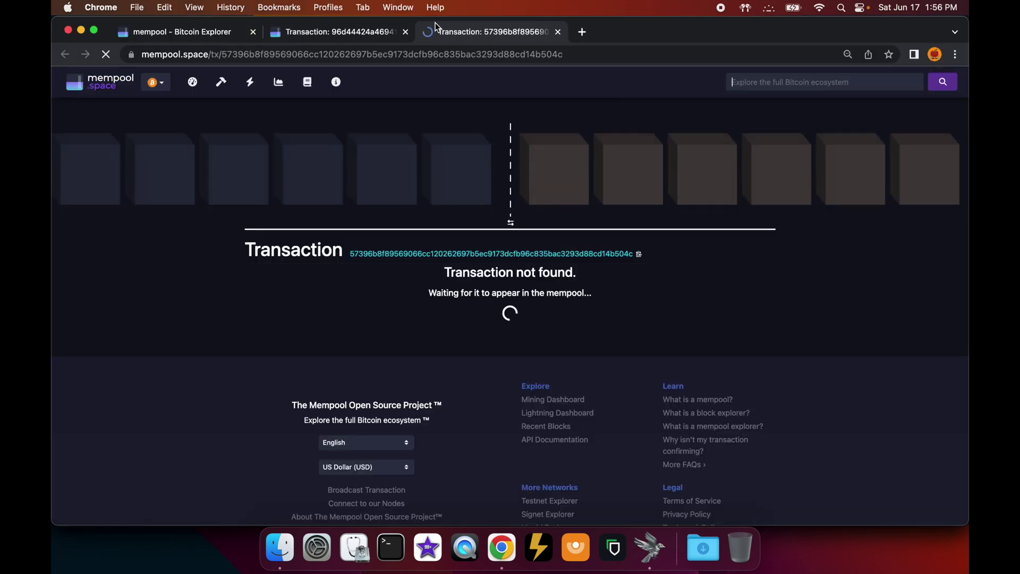
pyautogui.click(406, 33)
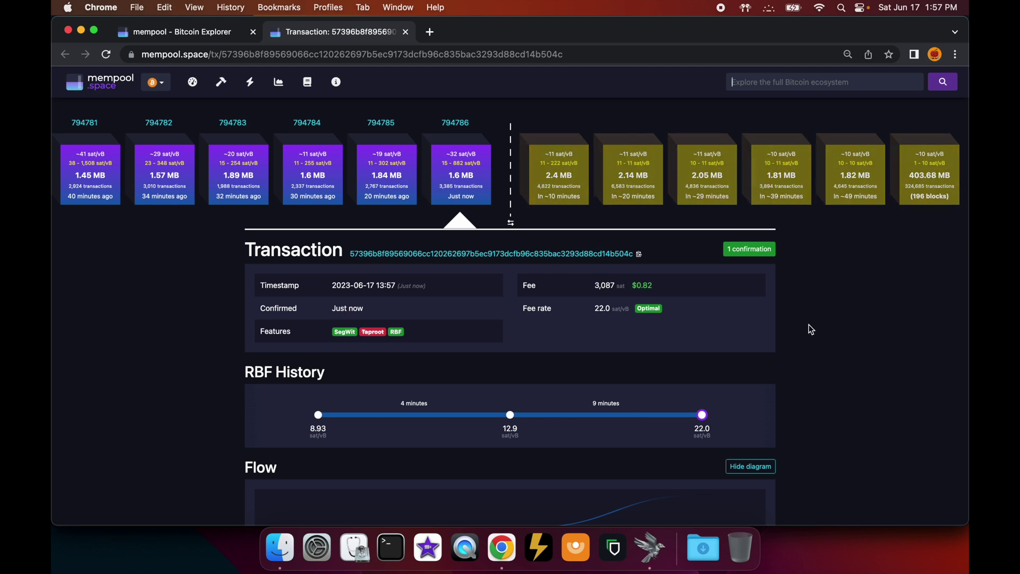
# Step: Switch back to Sparrow, close the signed transaction, and check the payment's confirmation status in the Coldcard Tutorial Wallet's transaction list
pyautogui.click(654, 548)
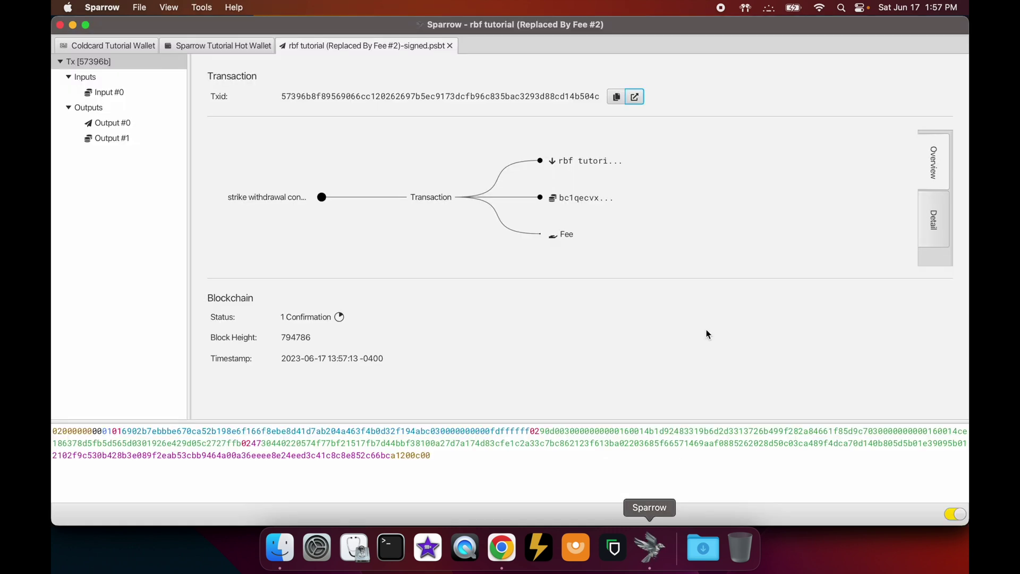
pyautogui.click(450, 46)
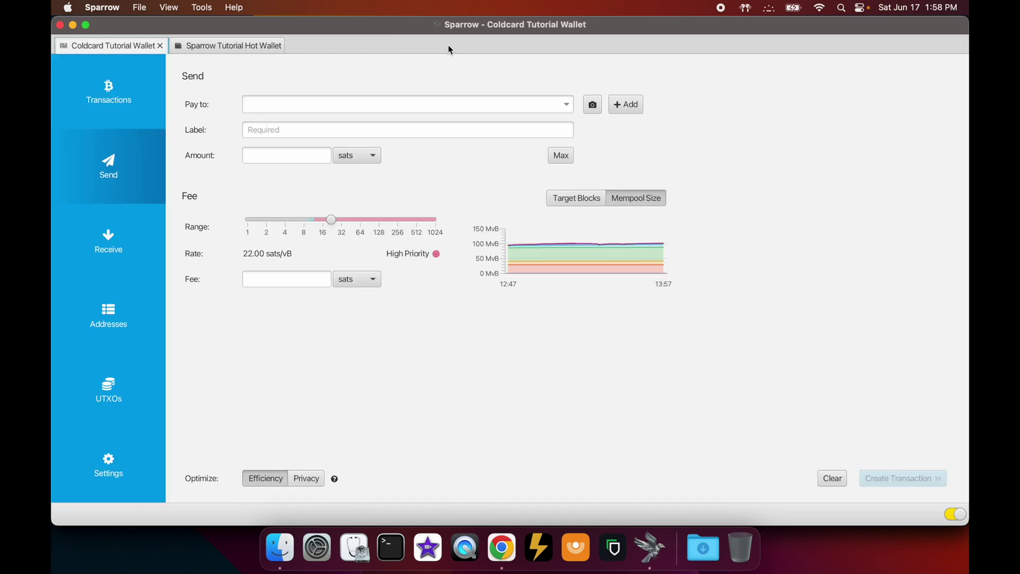
pyautogui.click(108, 89)
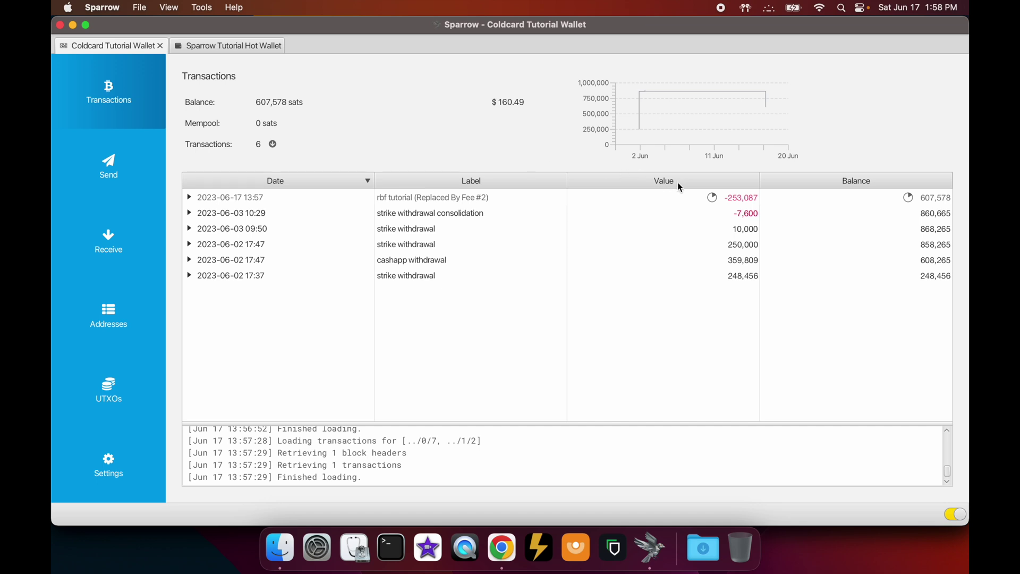
pyautogui.moveTo(712, 196)
# Step: Check the received payment in the Sparrow Tutorial Hot Wallet's transaction list and return to the Coldcard Tutorial Wallet
pyautogui.click(250, 48)
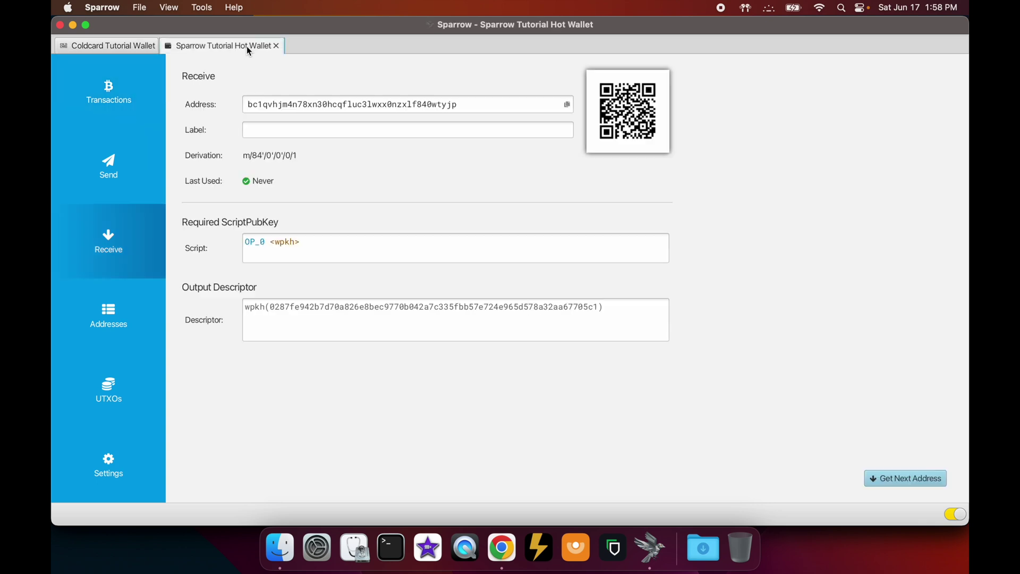
pyautogui.click(111, 93)
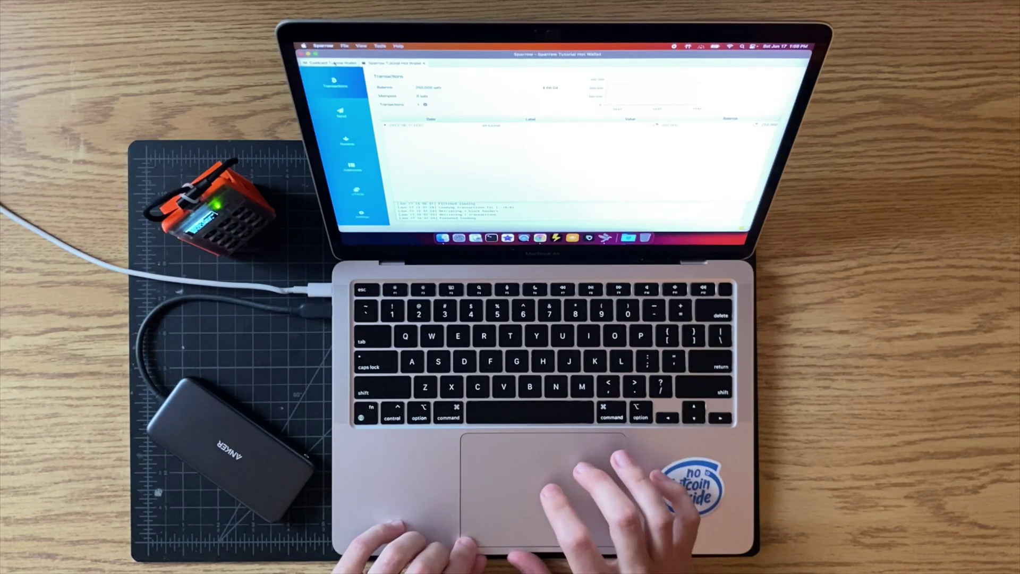
pyautogui.click(335, 63)
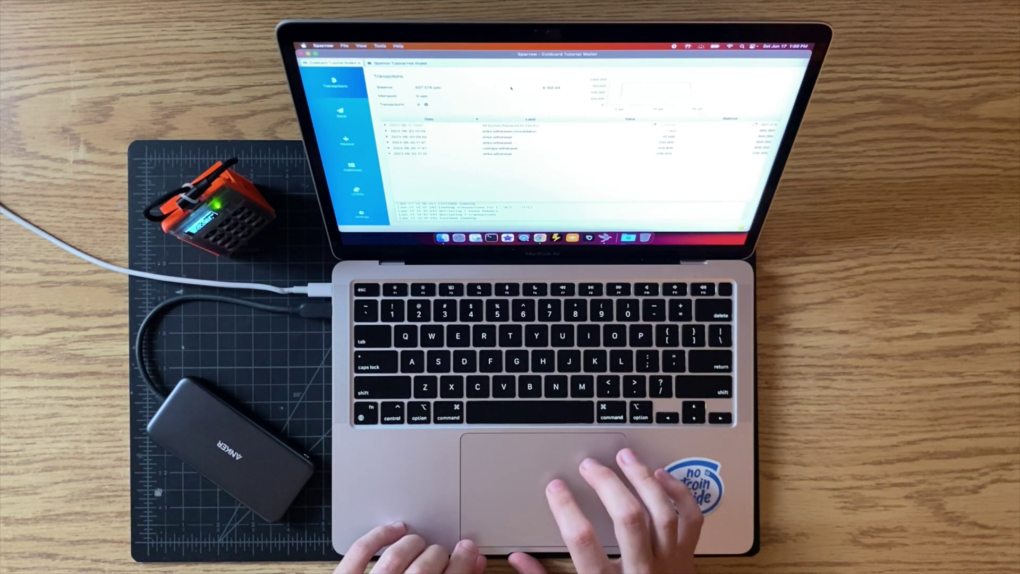